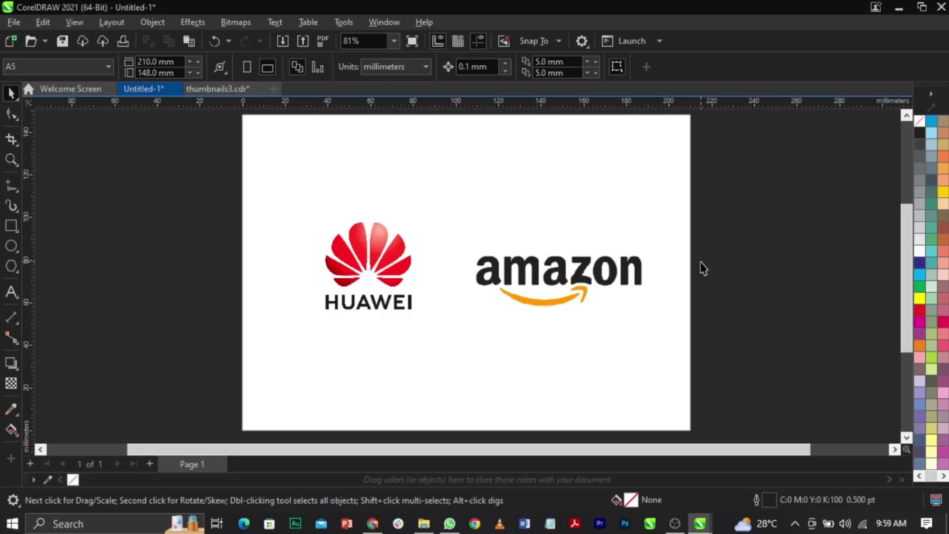
# Move the Huawei logo off the page, zoom in to inspect it, then place it left of Amazon
pyautogui.click(643, 267)
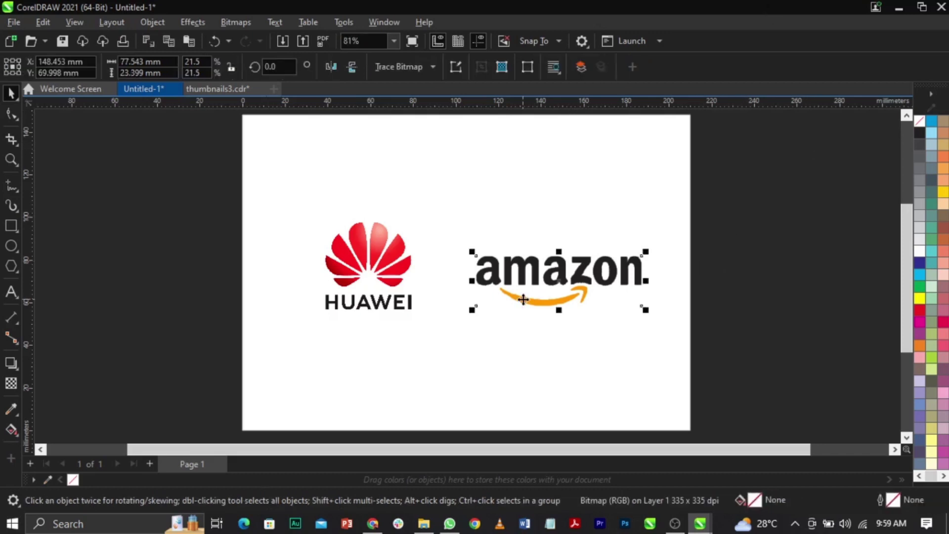
pyautogui.click(109, 257)
pyautogui.press('Tab')
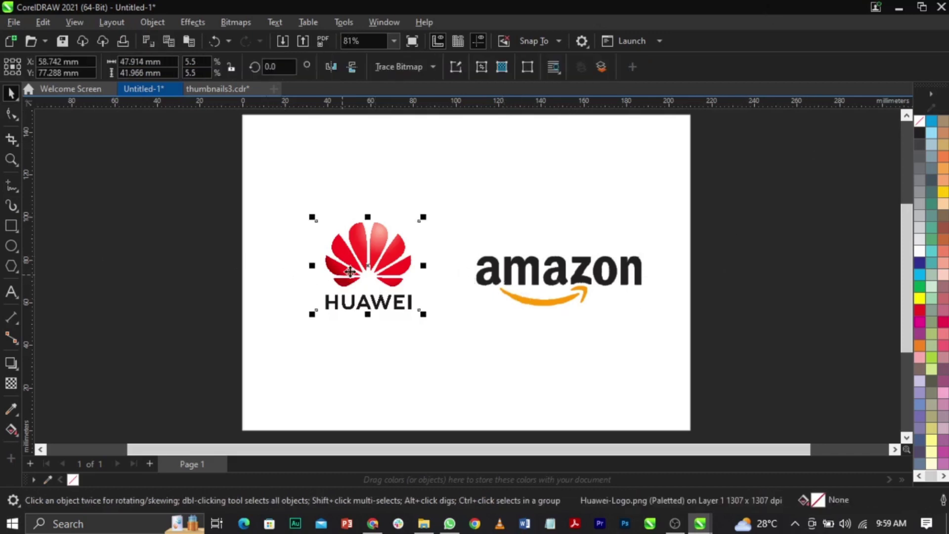
pyautogui.click(259, 237)
pyautogui.click(391, 266)
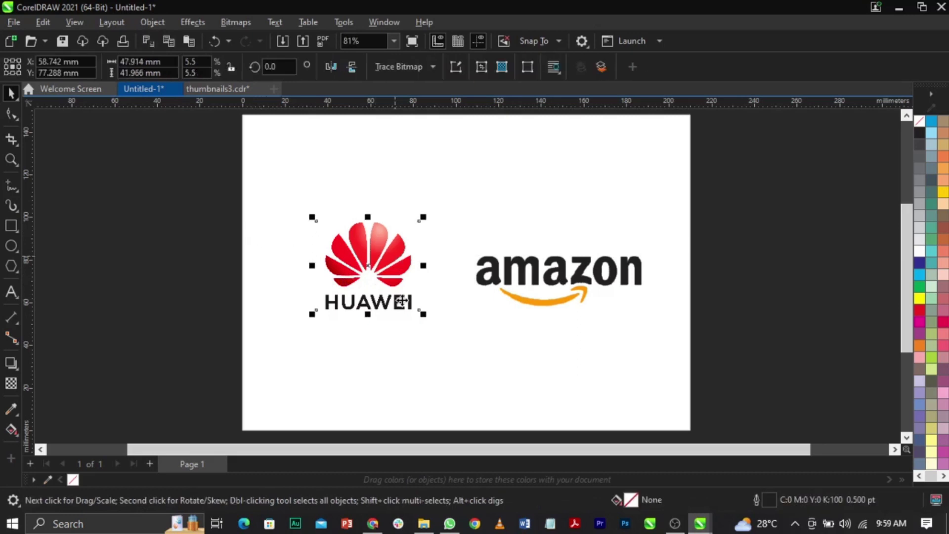
pyautogui.moveTo(399, 269); pyautogui.dragTo(150, 246)
pyautogui.press('z')
pyautogui.moveTo(63, 195); pyautogui.dragTo(244, 328)
pyautogui.press('space')
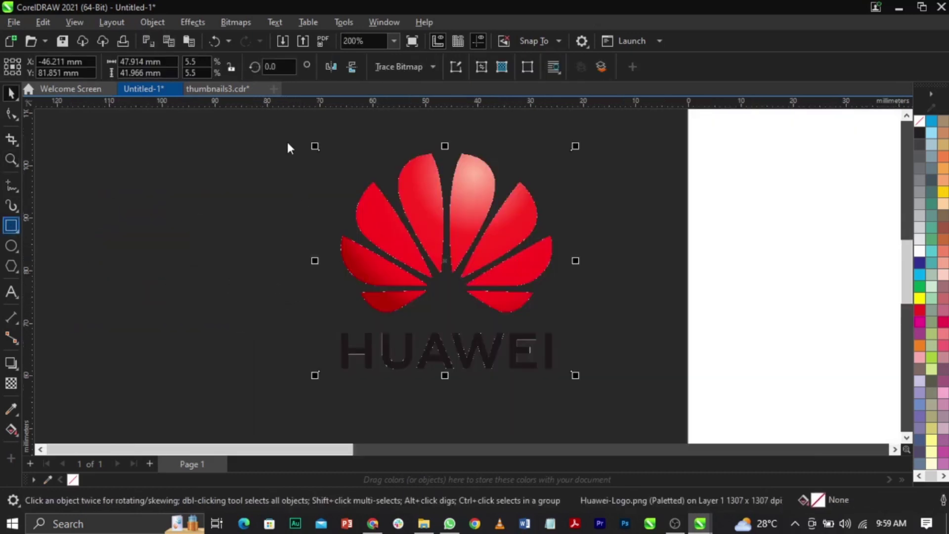
pyautogui.press('F6')
pyautogui.press('z')
pyautogui.rightClick(270, 244)
pyautogui.press('space')
pyautogui.moveTo(170, 269); pyautogui.dragTo(381, 275)
# Draw a dark blue rectangle around the Huawei logo and send it behind the logo
pyautogui.click(11, 225)
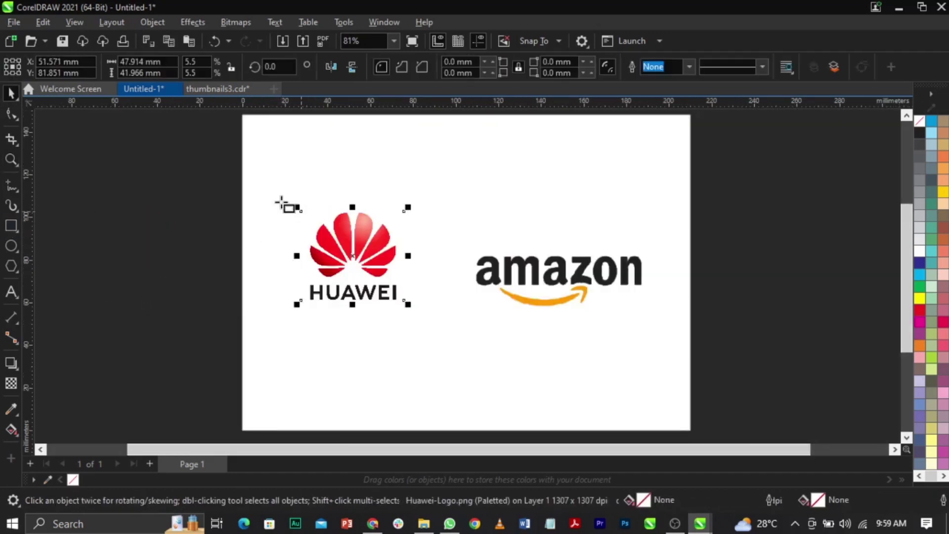
pyautogui.moveTo(277, 188); pyautogui.dragTo(427, 330)
pyautogui.press('space')
pyautogui.click(918, 266)
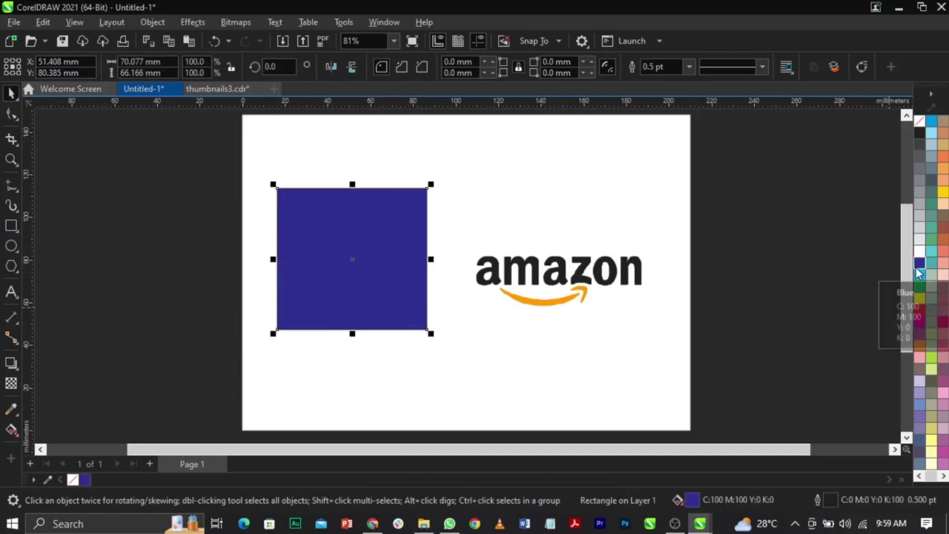
pyautogui.hotkey('shift', 'pagedown')
# Try yellow, brown, salmon, red, rose, purple, mauve and blue backing fills, ending on dark grey
pyautogui.click(943, 193)
pyautogui.click(943, 267)
pyautogui.click(943, 277)
pyautogui.click(943, 321)
pyautogui.click(943, 357)
pyautogui.click(943, 387)
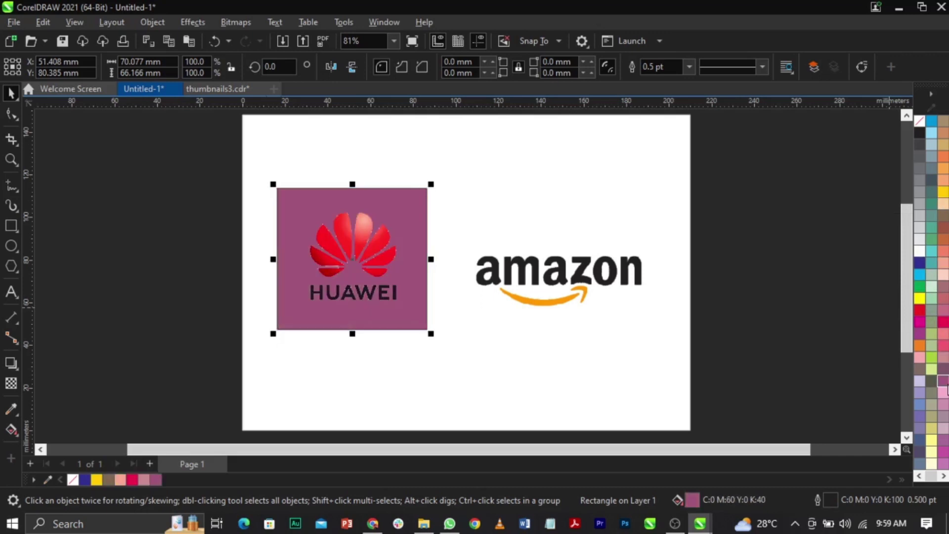
pyautogui.click(942, 405)
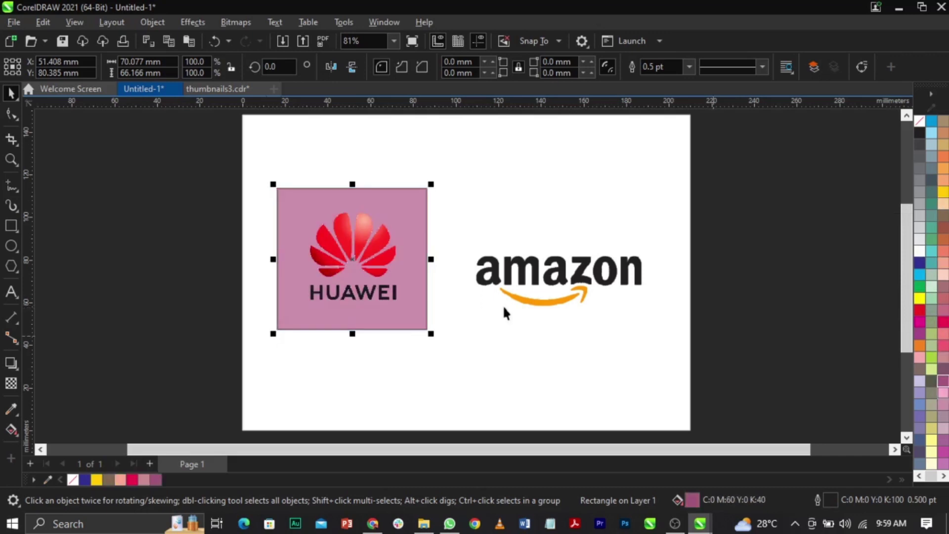
pyautogui.click(919, 262)
pyautogui.click(922, 144)
# Move the grey test rectangle over the Amazon logo, then delete it
pyautogui.moveTo(415, 250); pyautogui.dragTo(658, 263)
pyautogui.press('Delete')
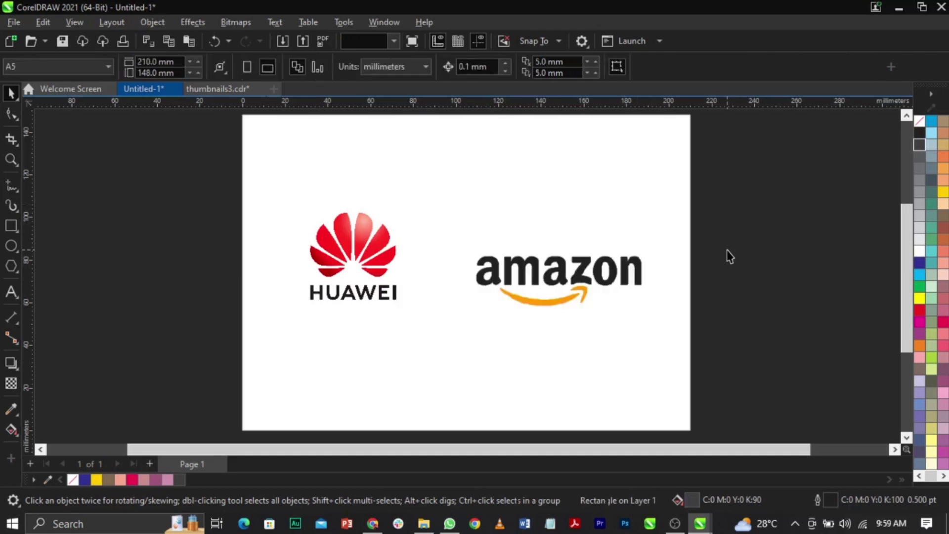
pyautogui.press('Tab')
# Draw a rectangle framing the Amazon logo
pyautogui.click(540, 277)
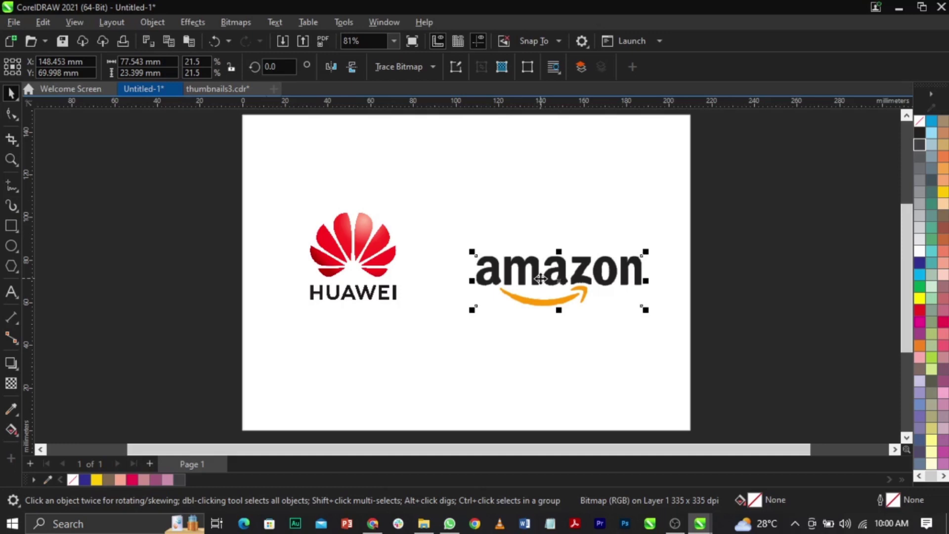
pyautogui.click(686, 311)
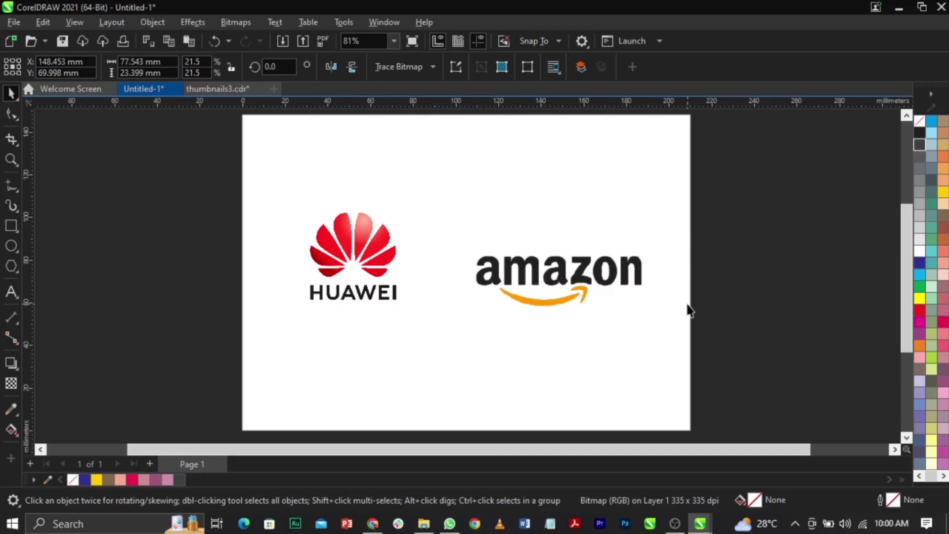
pyautogui.moveTo(770, 222); pyautogui.dragTo(685, 288)
pyautogui.click(616, 276)
pyautogui.press('F6')
pyautogui.moveTo(460, 242); pyautogui.dragTo(648, 316)
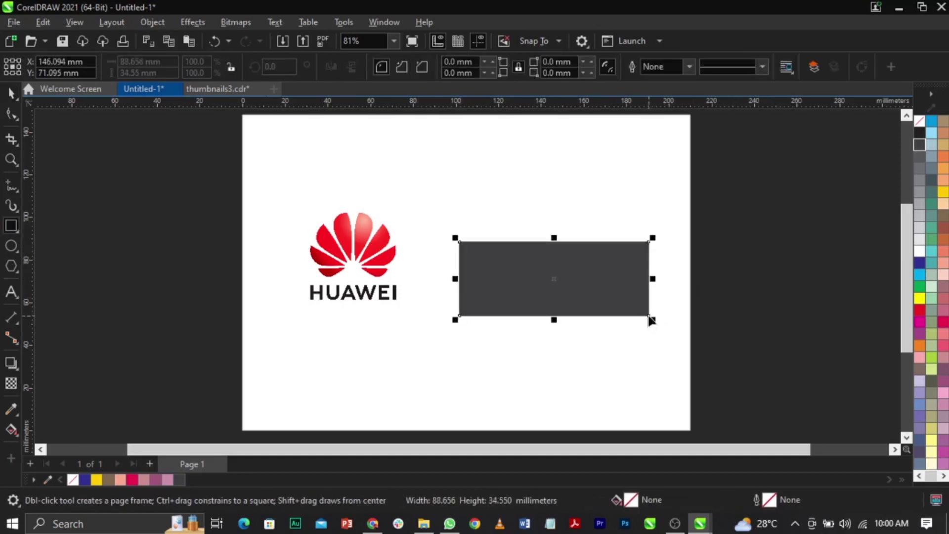
pyautogui.press('space')
# Set the frame rectangle's outline and fill to None
pyautogui.rightClick(918, 124)
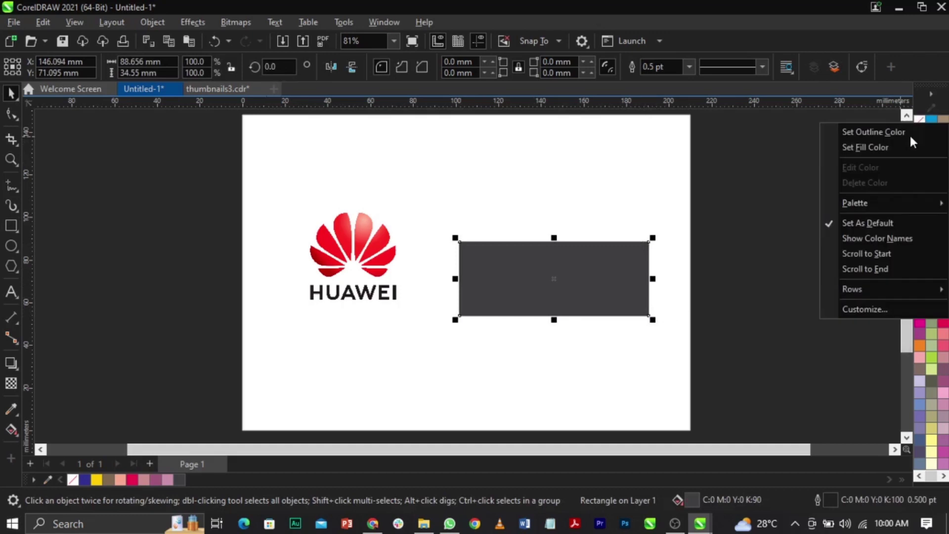
pyautogui.click(908, 131)
pyautogui.click(531, 325)
pyautogui.click(586, 295)
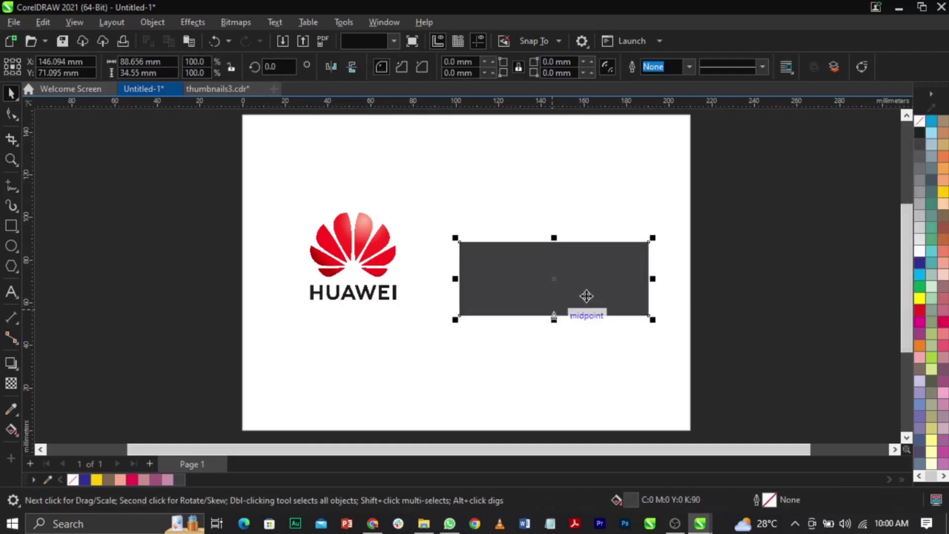
pyautogui.click(919, 121)
pyautogui.click(834, 179)
# Marquee-select the Amazon logo together with its invisible frame
pyautogui.moveTo(786, 201); pyautogui.dragTo(396, 383)
pyautogui.click(698, 328)
pyautogui.click(630, 280)
pyautogui.moveTo(630, 282); pyautogui.dragTo(718, 272)
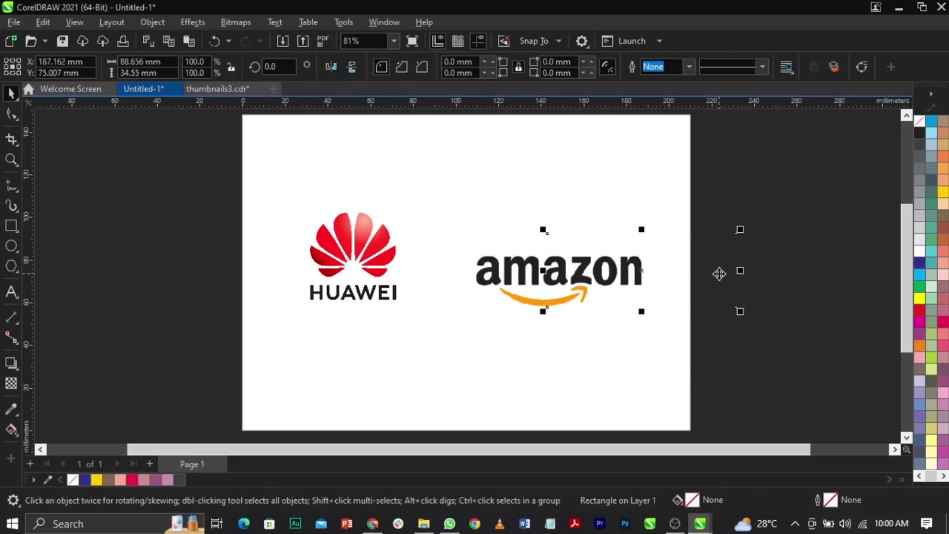
pyautogui.hotkey('ctrl', 'z')
pyautogui.click(784, 205)
pyautogui.moveTo(782, 200); pyautogui.dragTo(391, 351)
pyautogui.click(726, 344)
pyautogui.moveTo(773, 381); pyautogui.dragTo(408, 211)
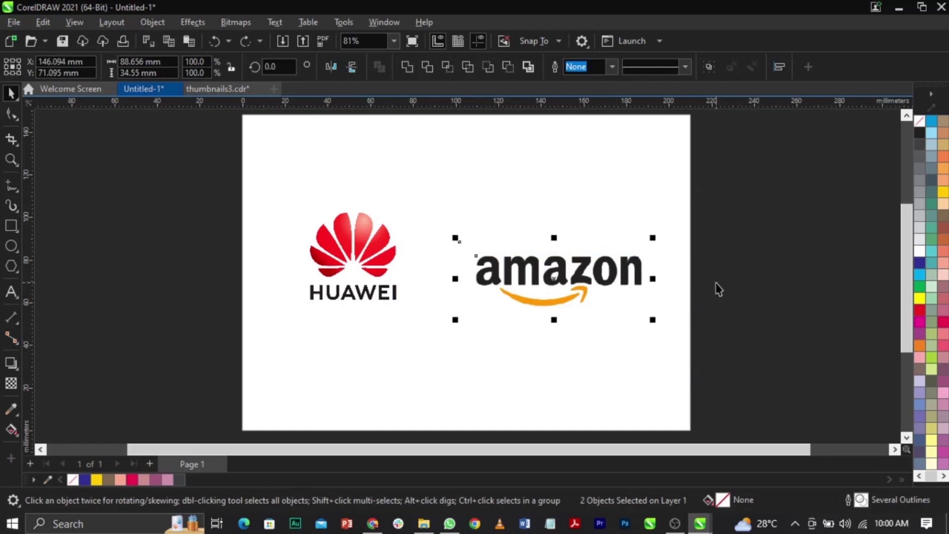
pyautogui.moveTo(733, 254); pyautogui.dragTo(389, 362)
# Start File > Export for the selection and browse to the Desktop
pyautogui.click(17, 24)
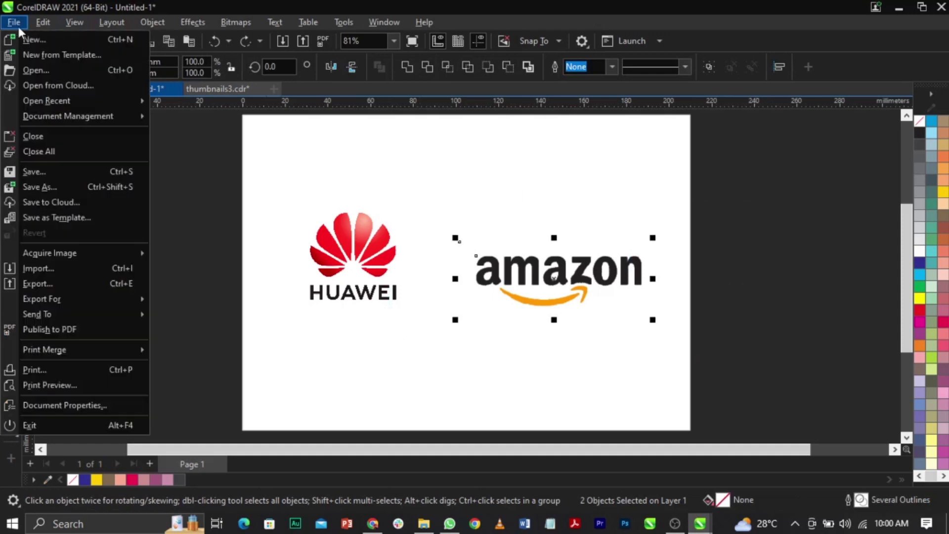
pyautogui.click(82, 283)
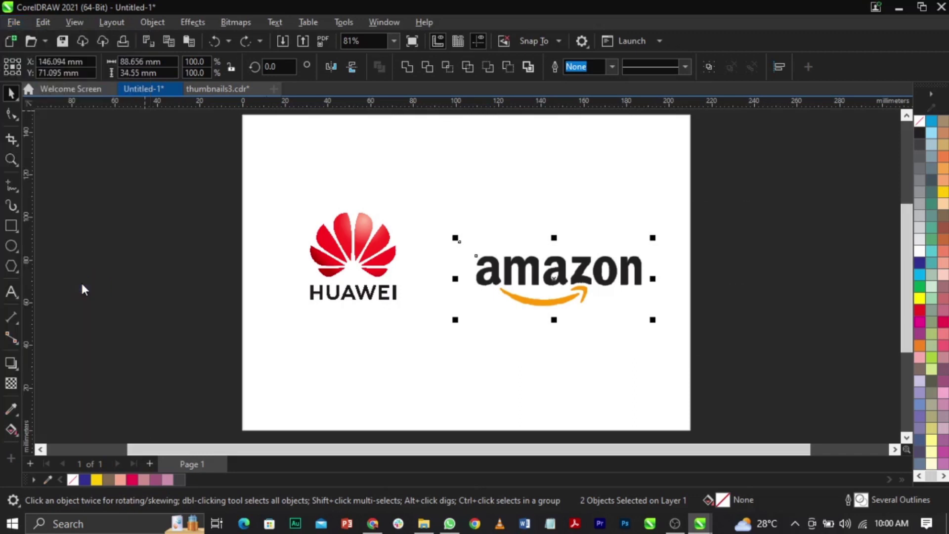
pyautogui.click(442, 163)
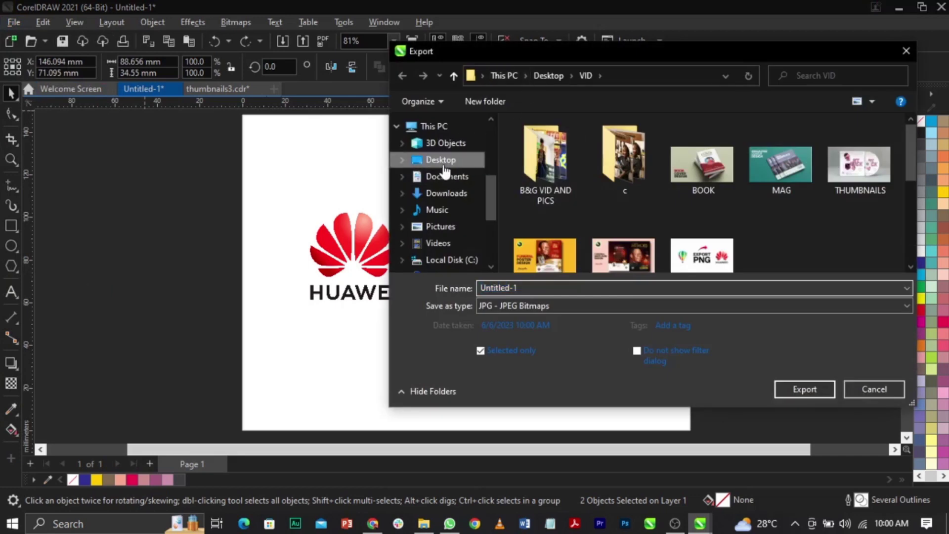
# Create a new Desktop folder named PNG and open it as the export location
pyautogui.rightClick(508, 210)
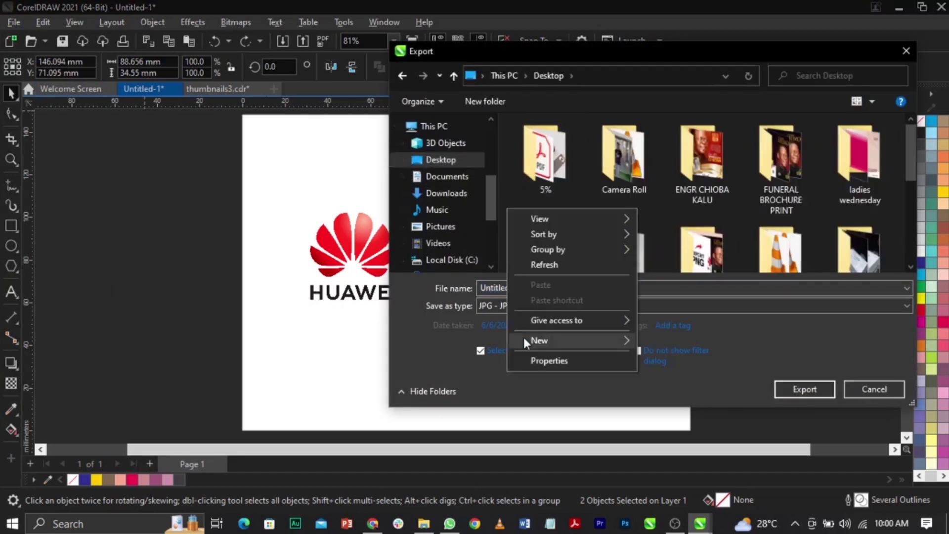
pyautogui.moveTo(525, 339)
pyautogui.click(684, 152)
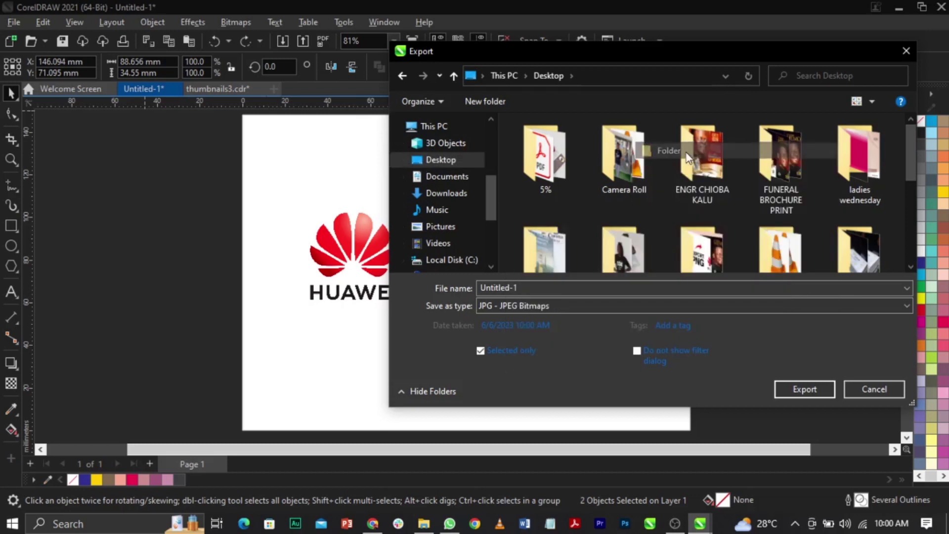
pyautogui.write('PNG')
pyautogui.press('Return')
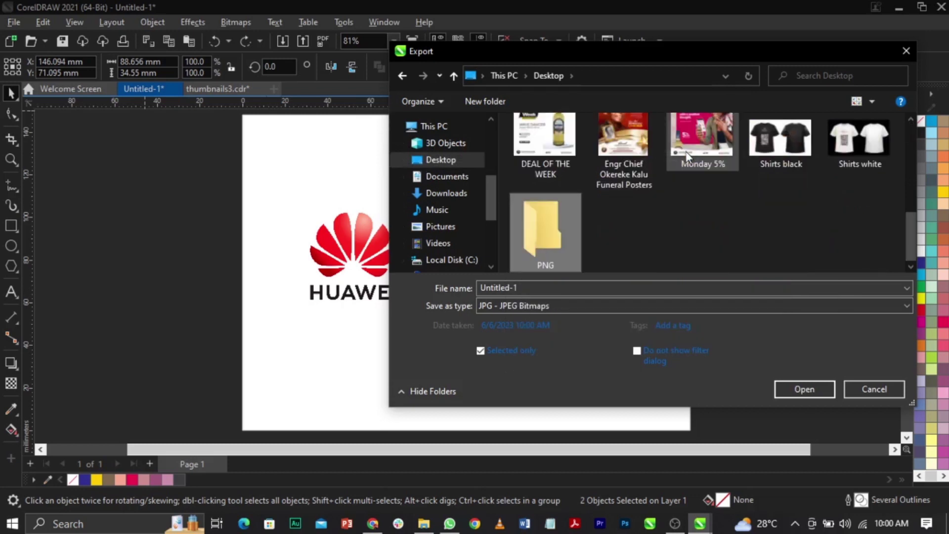
pyautogui.click(802, 389)
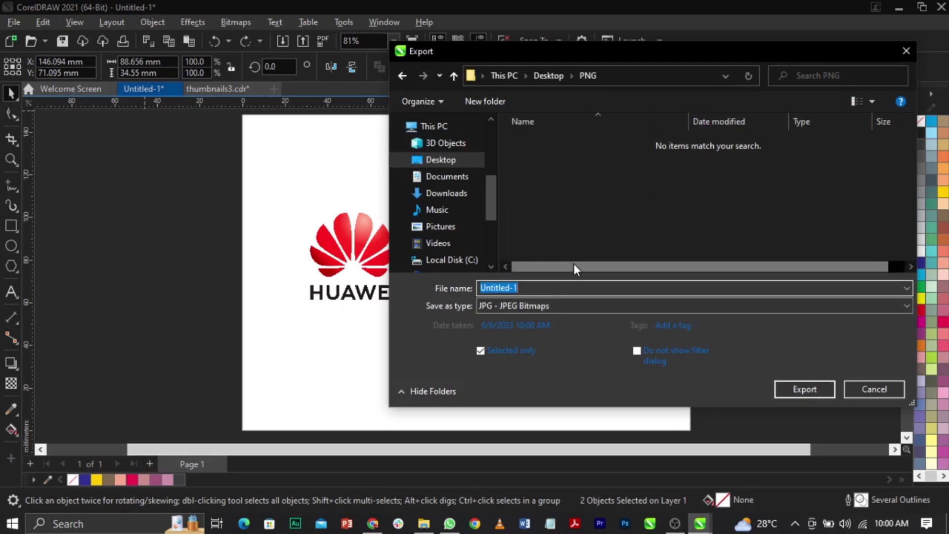
pyautogui.moveTo(596, 53); pyautogui.dragTo(550, 53)
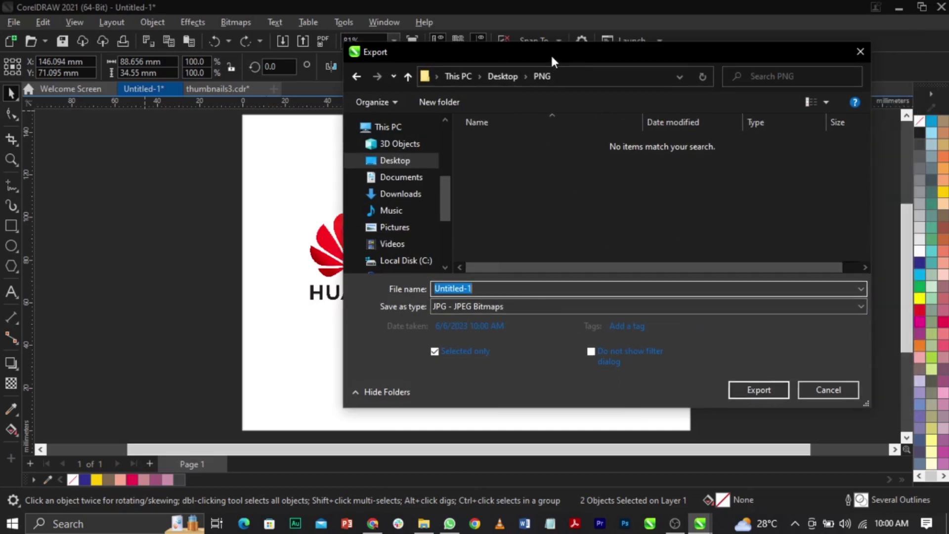
pyautogui.click(493, 290)
# Name the export file 'LOGO PNG'
pyautogui.doubleClick(493, 290)
pyautogui.write('LOGO PNG')
pyautogui.press('BackSpace')
pyautogui.press('BackSpace')
pyautogui.write('NG')
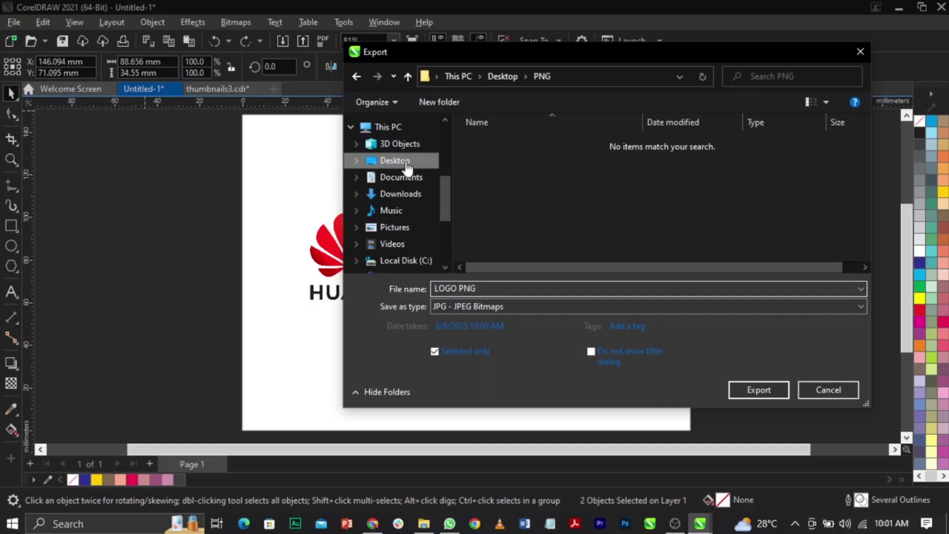
pyautogui.scroll(2, 432, 181)
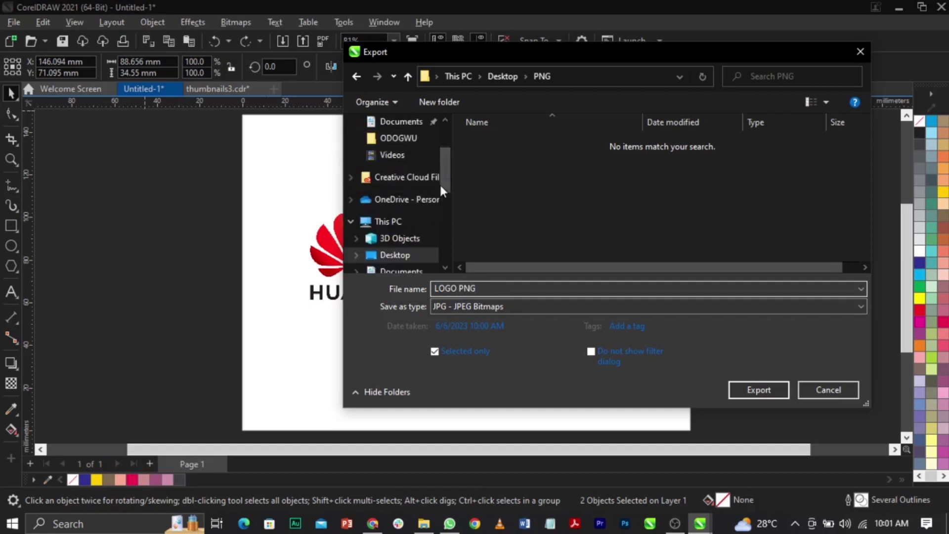
pyautogui.scroll(-1, 444, 197)
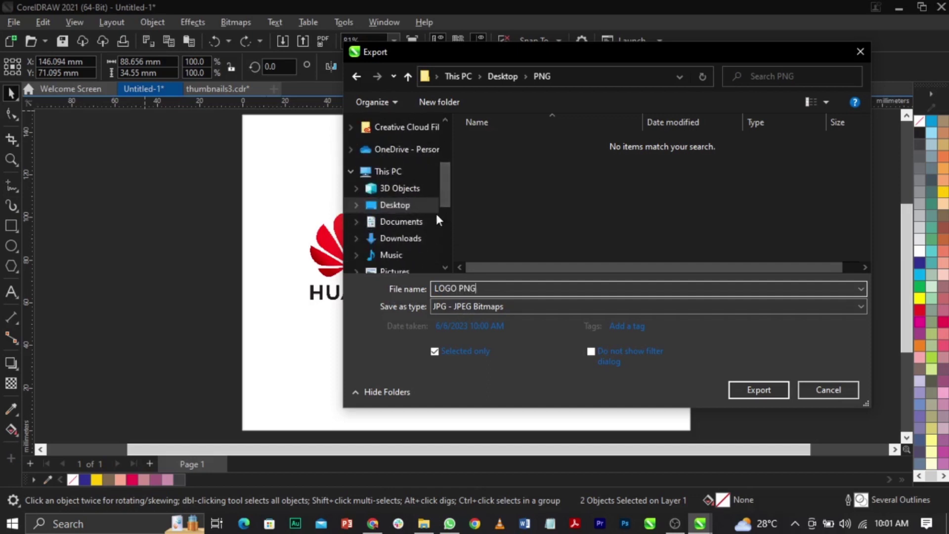
pyautogui.moveTo(443, 197); pyautogui.dragTo(443, 161)
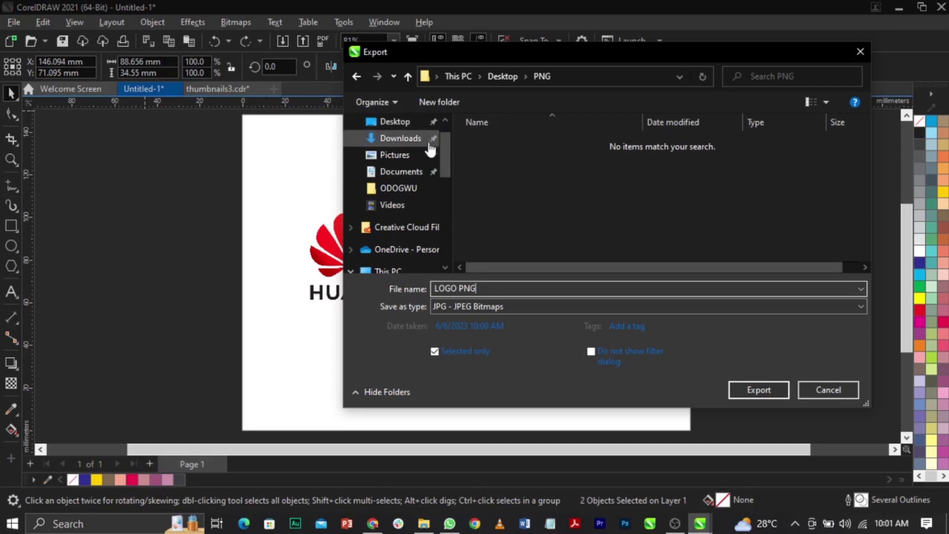
pyautogui.moveTo(444, 148); pyautogui.dragTo(441, 194)
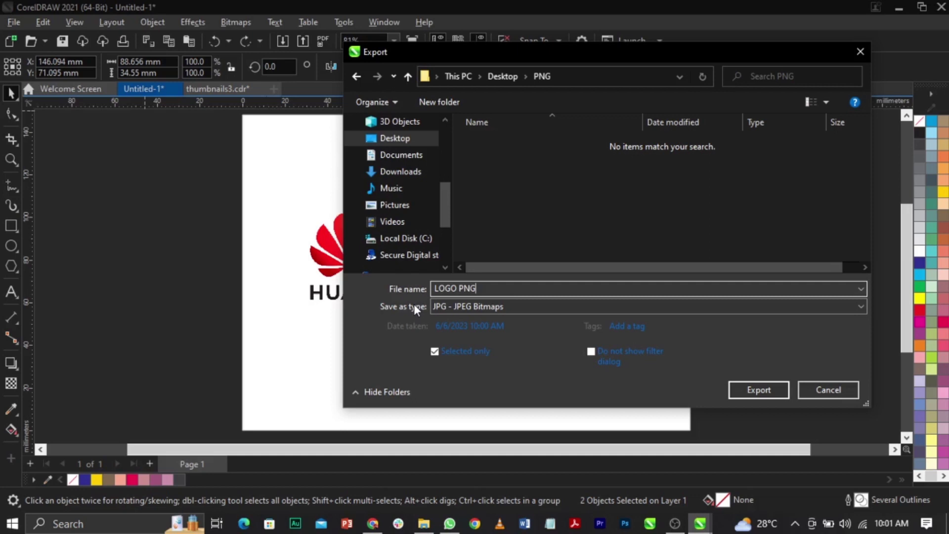
# Set the Save as type to PNG - Portable Network Graphics
pyautogui.click(455, 306)
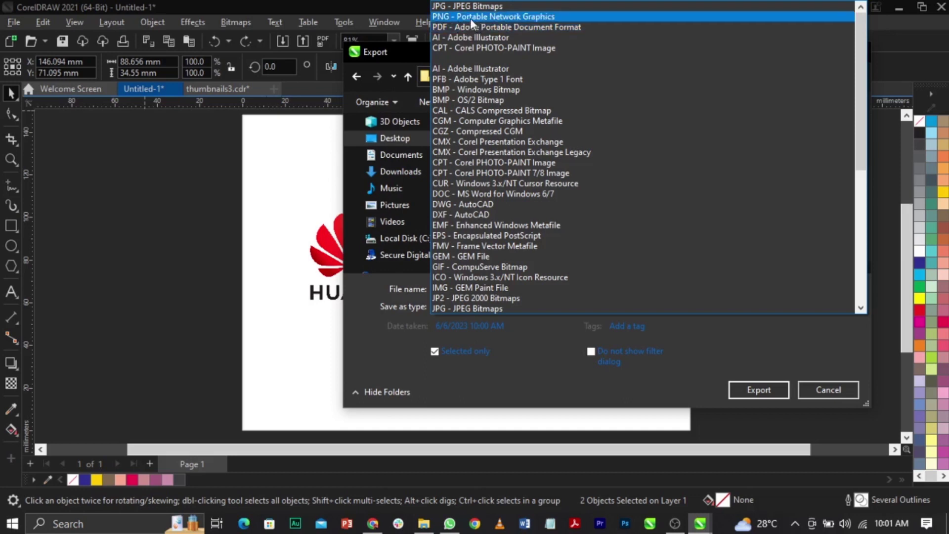
pyautogui.press('Down')
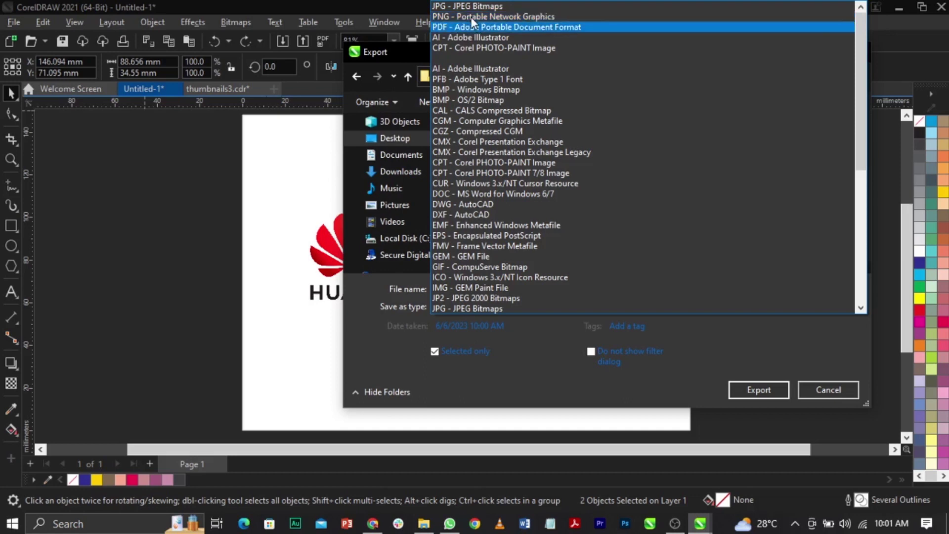
pyautogui.press('p')
pyautogui.press('p')
pyautogui.press('p')
pyautogui.press('p')
pyautogui.press('p')
pyautogui.press('p')
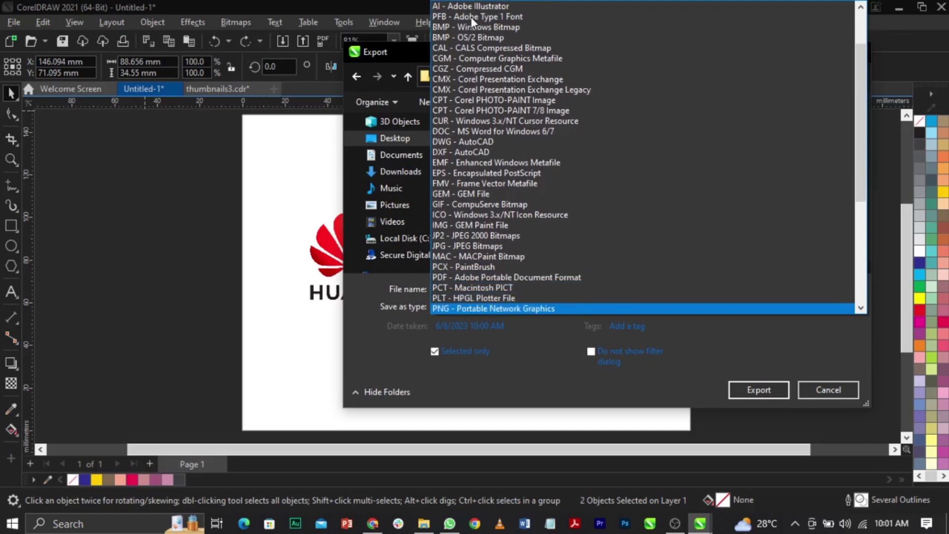
pyautogui.click(481, 307)
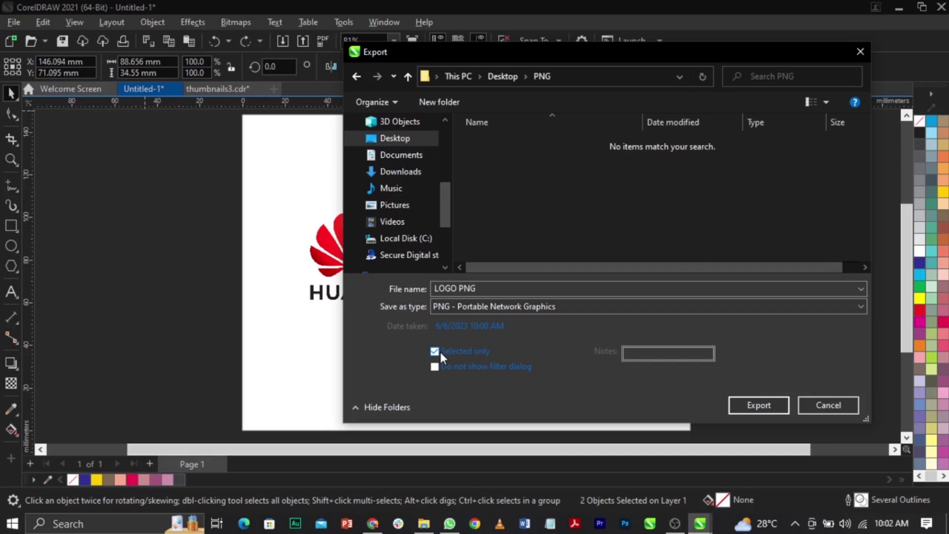
# Shift the export window aside, dismiss the chat notification, and click Export for PNG options
pyautogui.moveTo(428, 53); pyautogui.dragTo(706, 50)
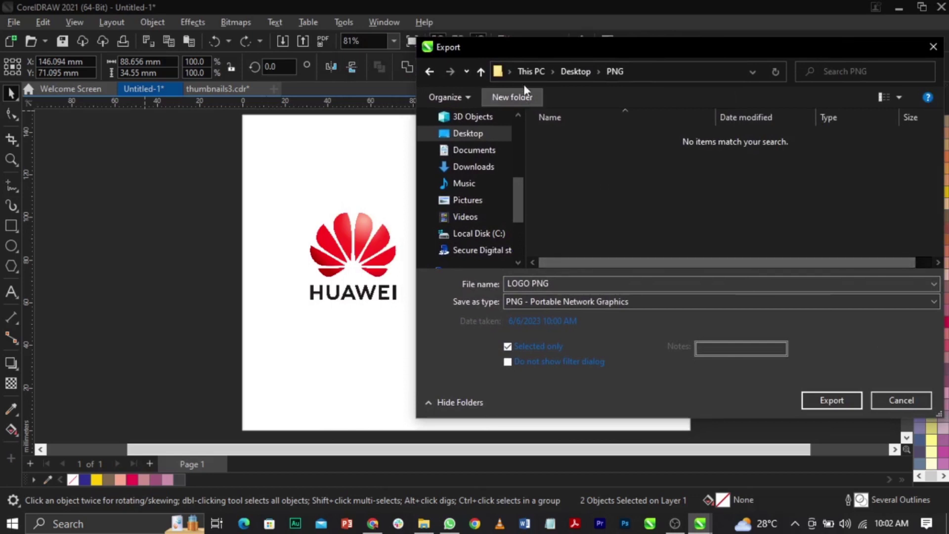
pyautogui.moveTo(511, 41); pyautogui.dragTo(768, 213)
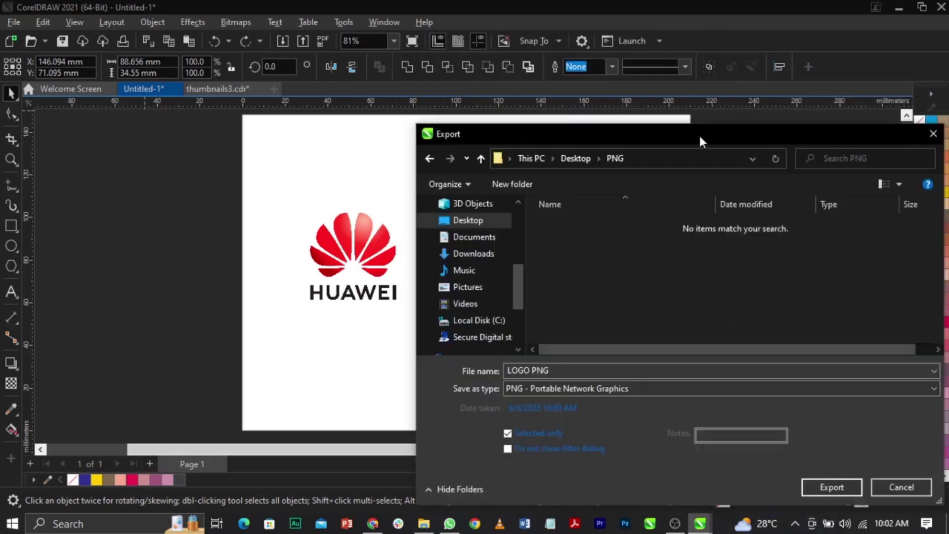
pyautogui.moveTo(698, 133); pyautogui.dragTo(474, 75)
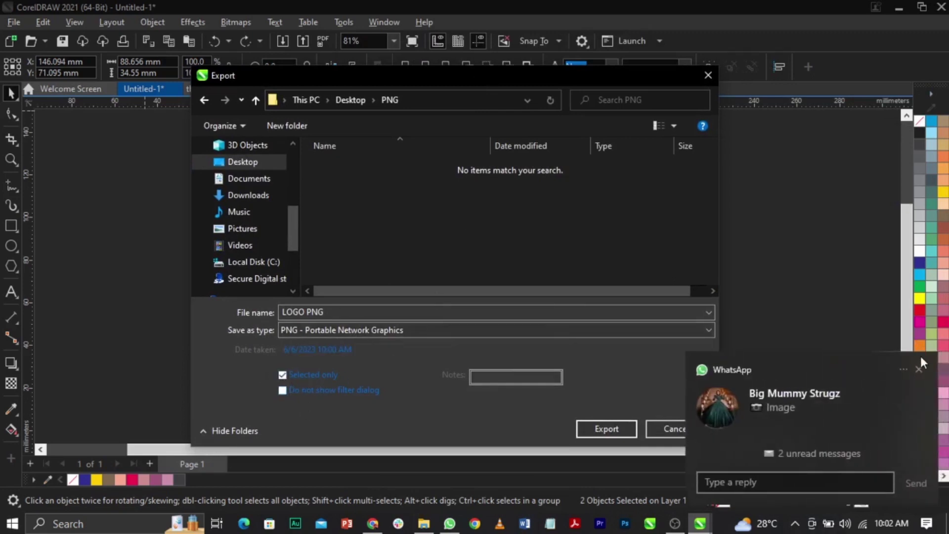
pyautogui.click(918, 369)
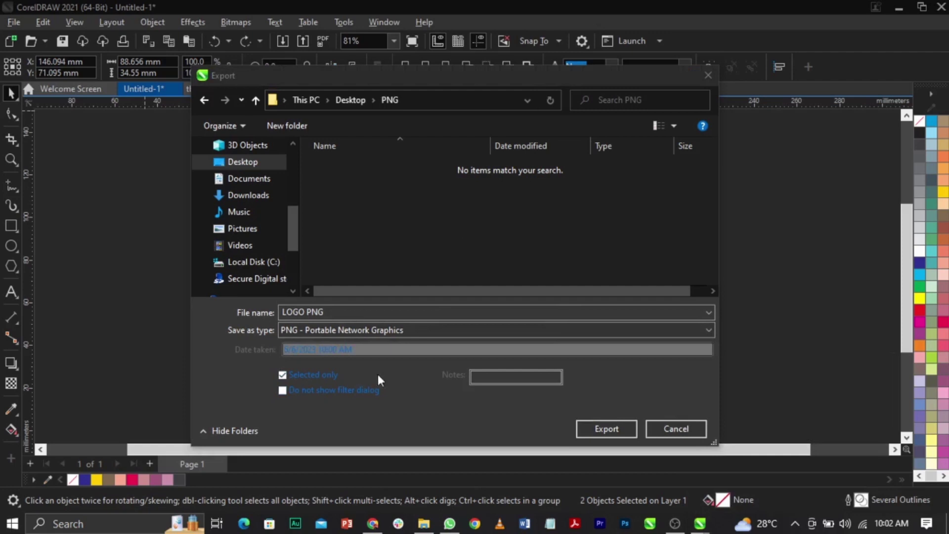
pyautogui.click(607, 429)
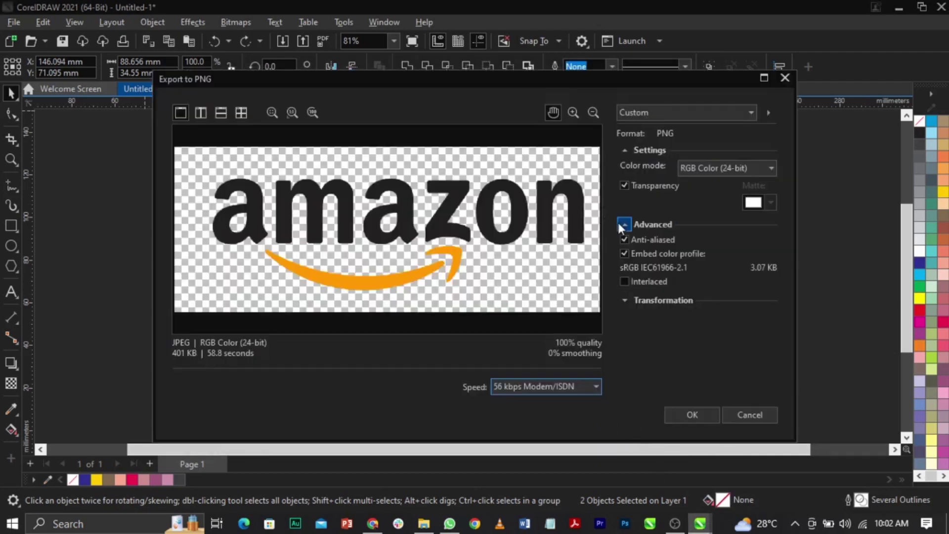
# Compare the preview with transparency off and on, keep Transparency checked, and click OK
pyautogui.moveTo(566, 83); pyautogui.dragTo(476, 47)
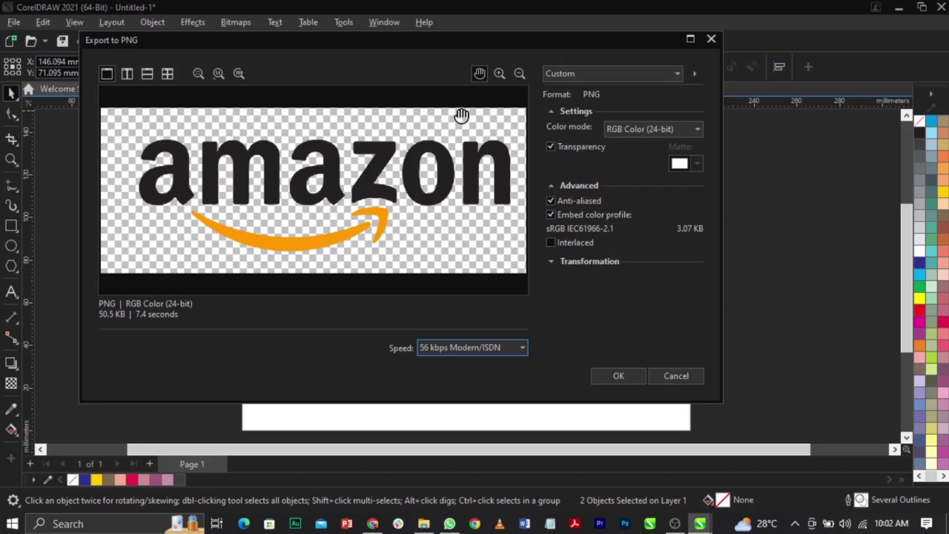
pyautogui.moveTo(392, 44); pyautogui.dragTo(395, 38)
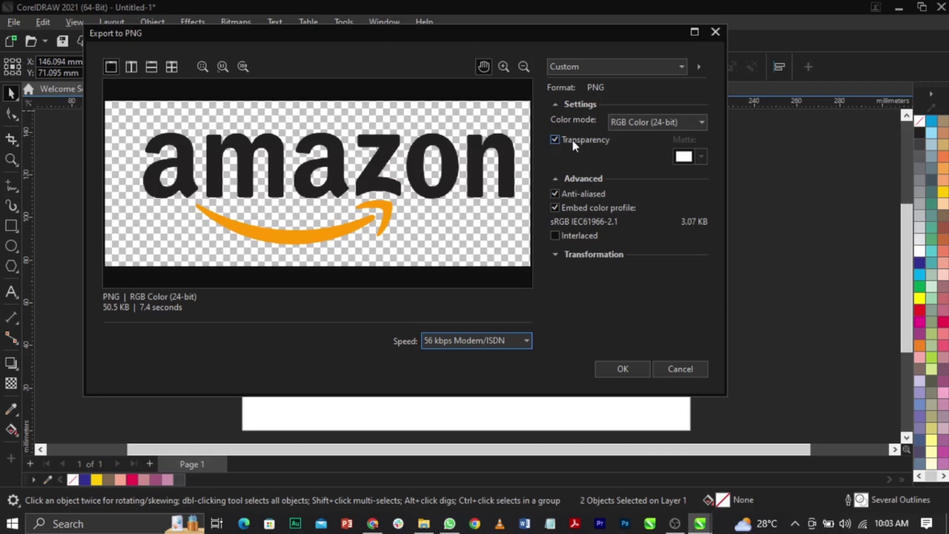
pyautogui.click(554, 140)
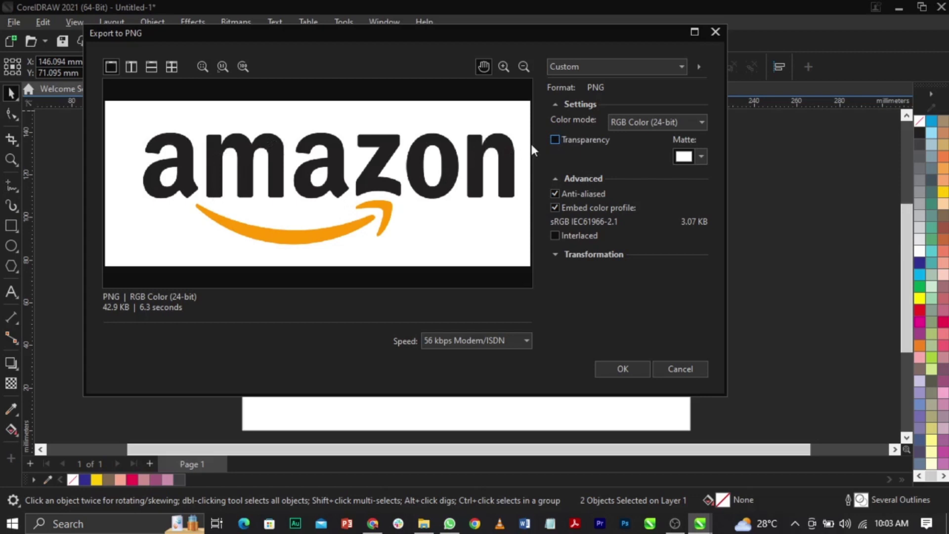
pyautogui.click(554, 139)
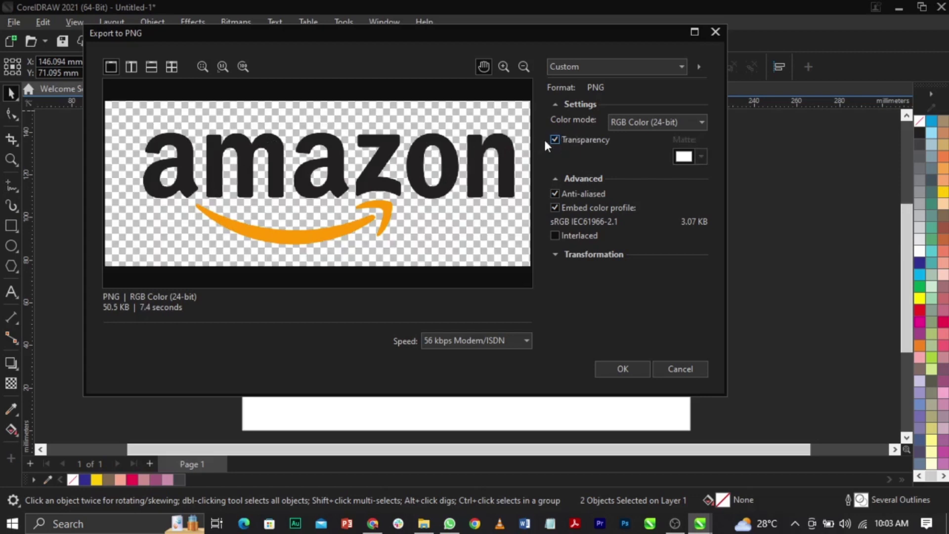
pyautogui.click(554, 140)
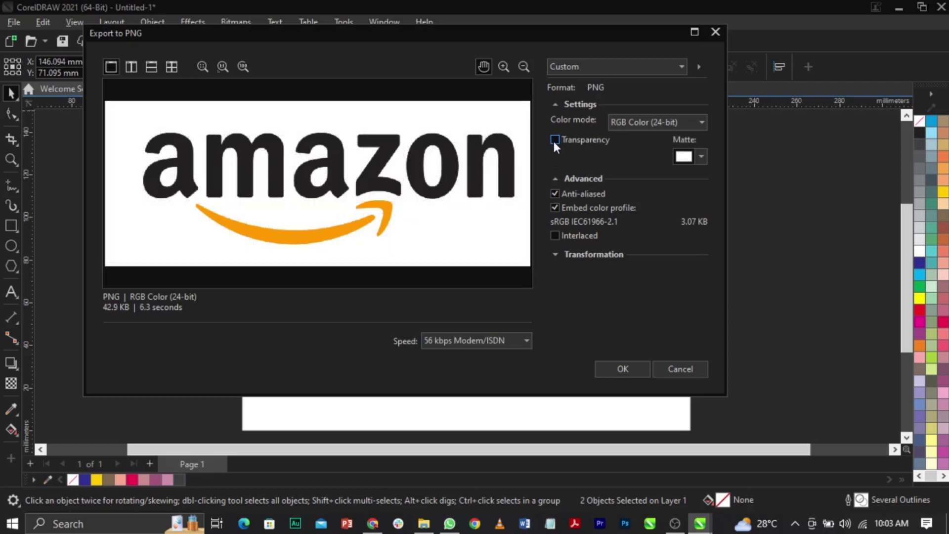
pyautogui.click(554, 140)
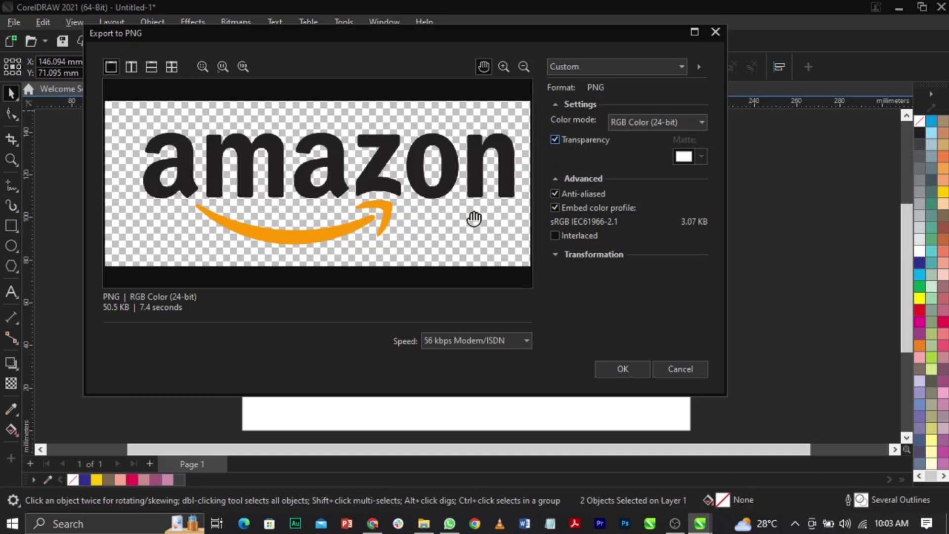
pyautogui.click(630, 376)
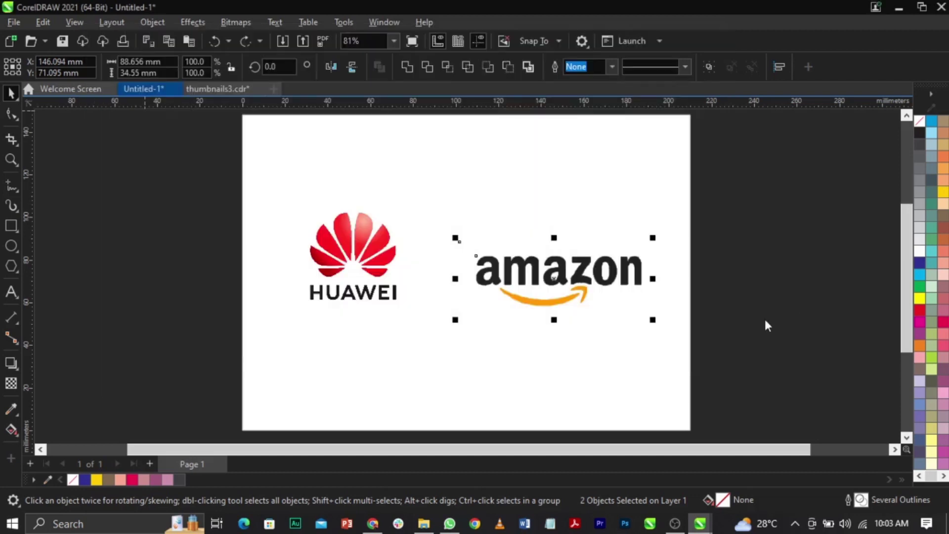
# Select only the Huawei logo and start File > Export
pyautogui.click(788, 306)
pyautogui.moveTo(200, 154); pyautogui.dragTo(455, 374)
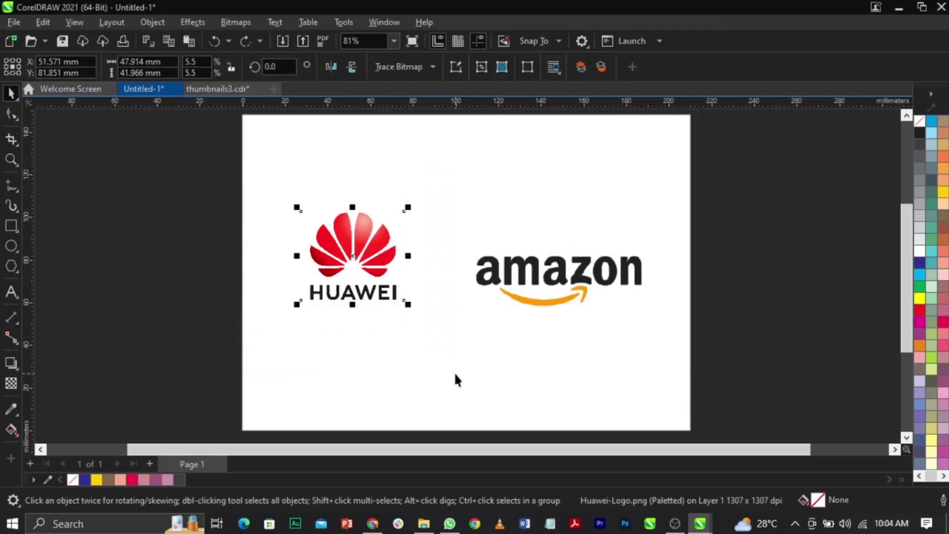
pyautogui.click(13, 23)
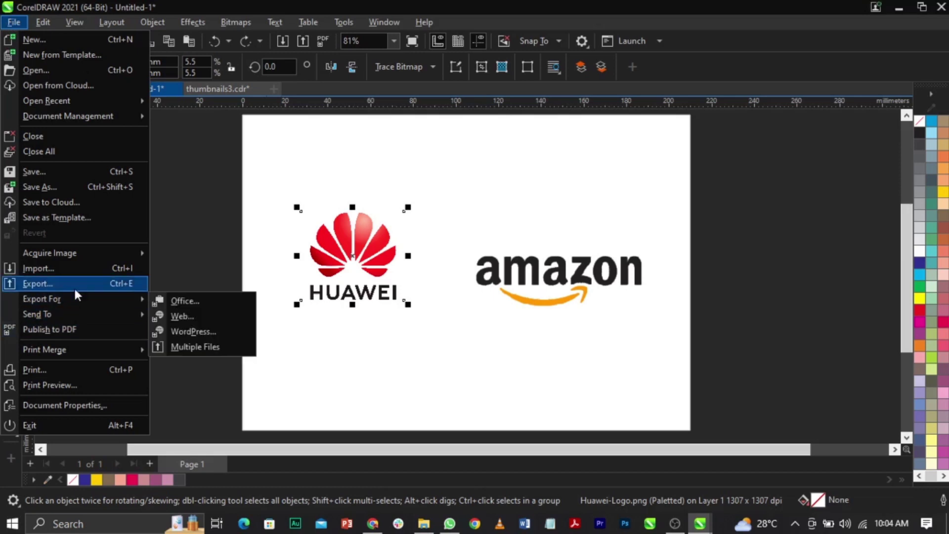
pyautogui.click(73, 285)
pyautogui.moveTo(405, 75); pyautogui.dragTo(490, 40)
# Export it as PNG named 'LOGO PNG 2', keeping transparency, and confirm OK
pyautogui.write('LOGO PNG 2')
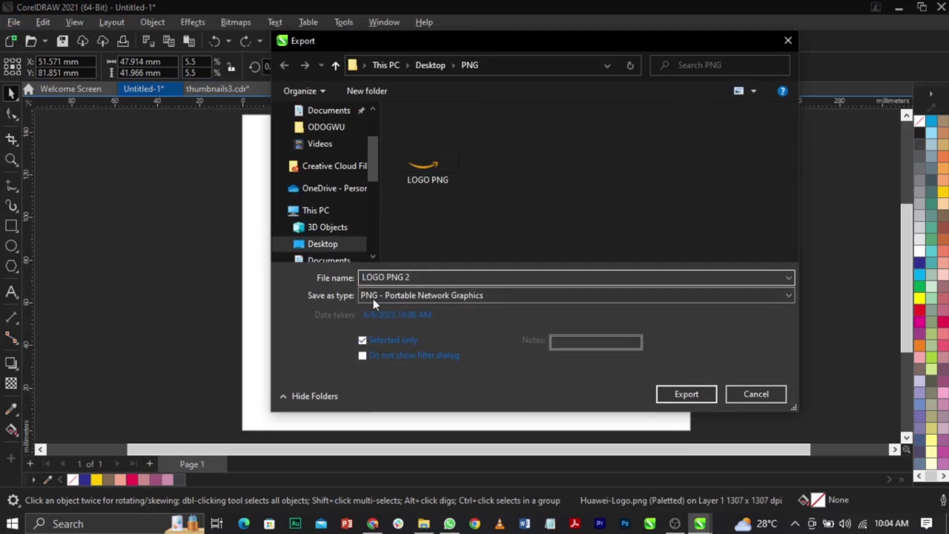
pyautogui.click(417, 295)
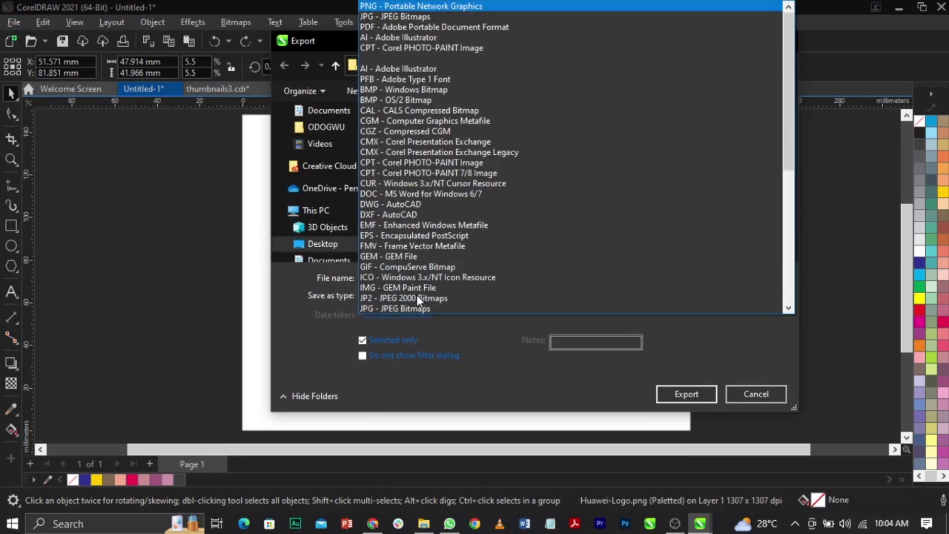
pyautogui.click(379, 7)
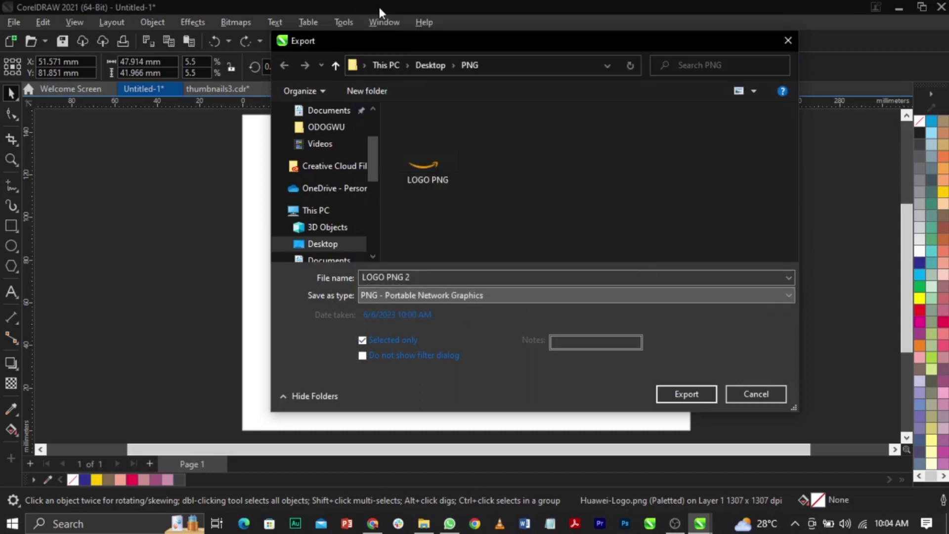
pyautogui.click(700, 392)
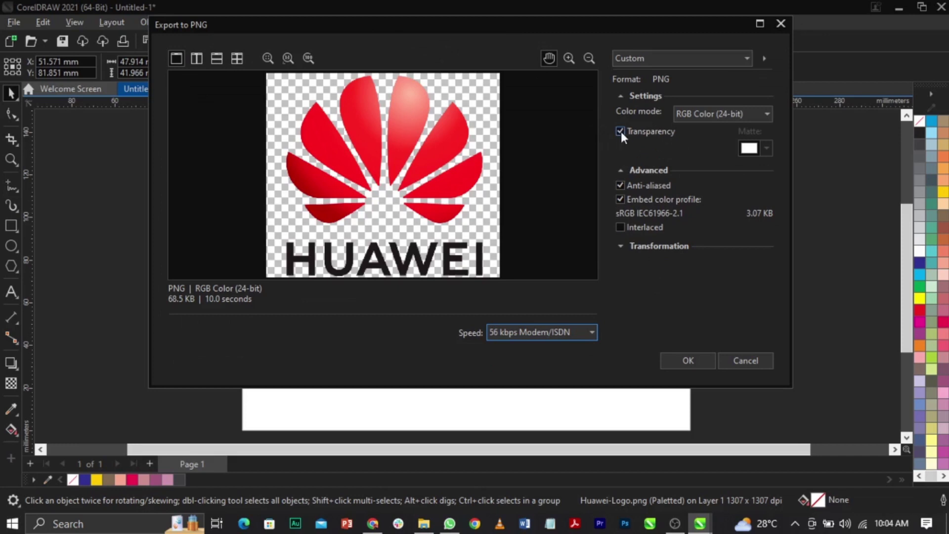
pyautogui.click(677, 360)
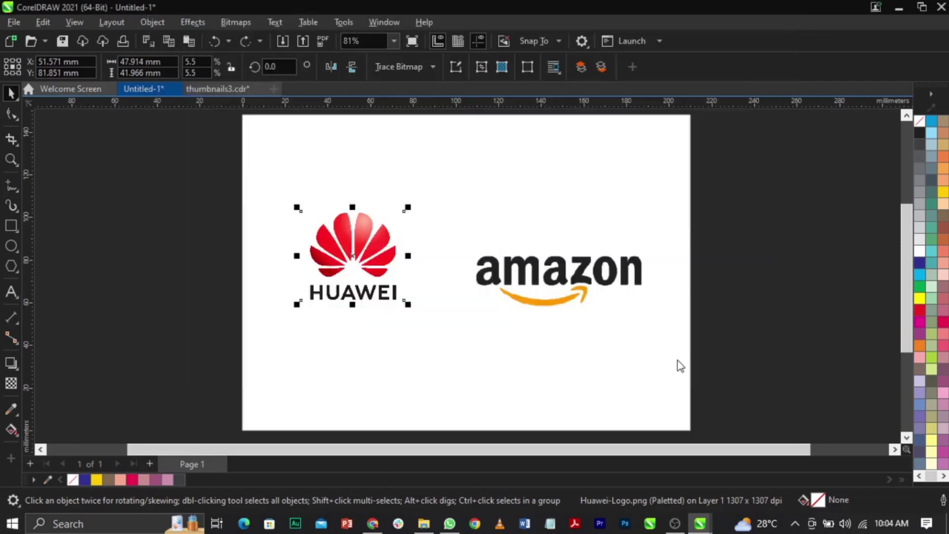
# Deselect the logo and switch to the Windows desktop
pyautogui.click(733, 314)
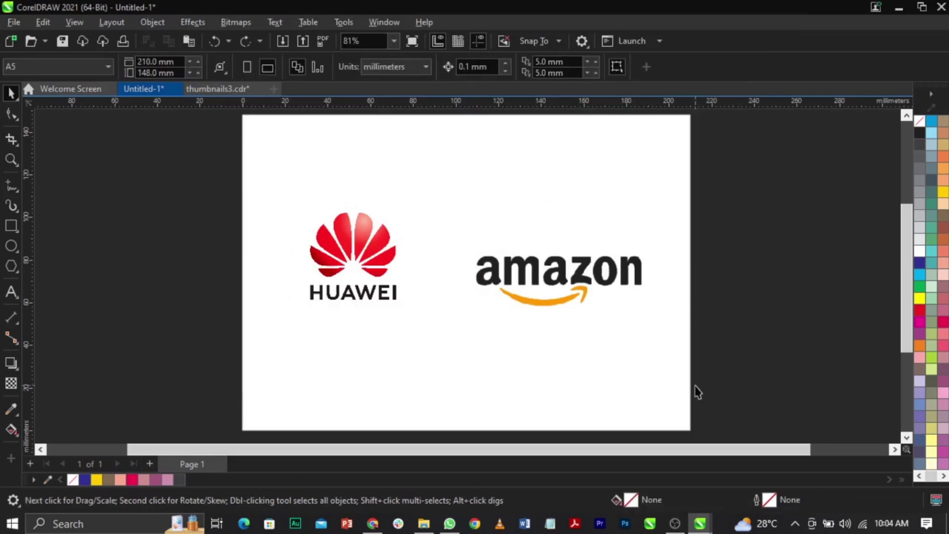
pyautogui.hotkey('alt', 'Tab')
pyautogui.press('super+d')
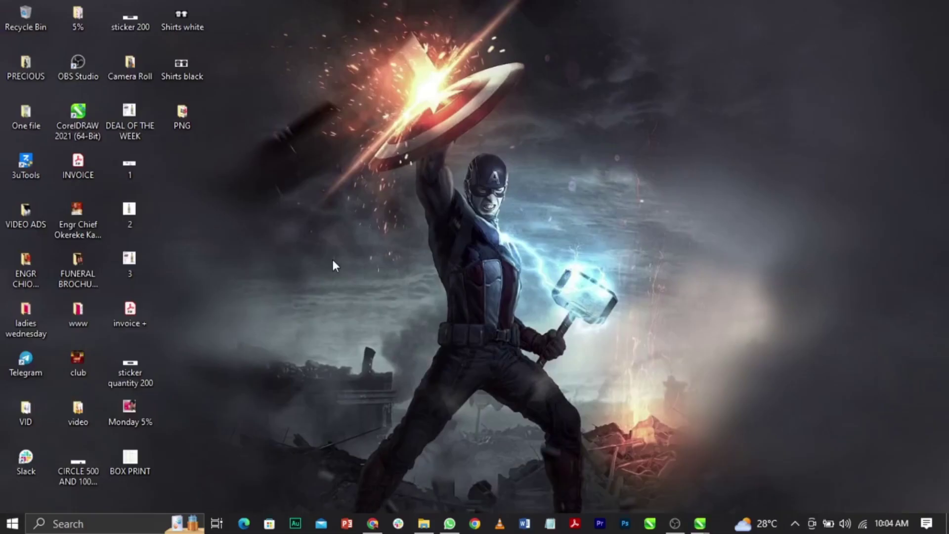
# Open the PNG folder and preview LOGO PNG and LOGO PNG 2 alternately, ending on LOGO PNG 2
pyautogui.doubleClick(185, 121)
pyautogui.click(262, 183)
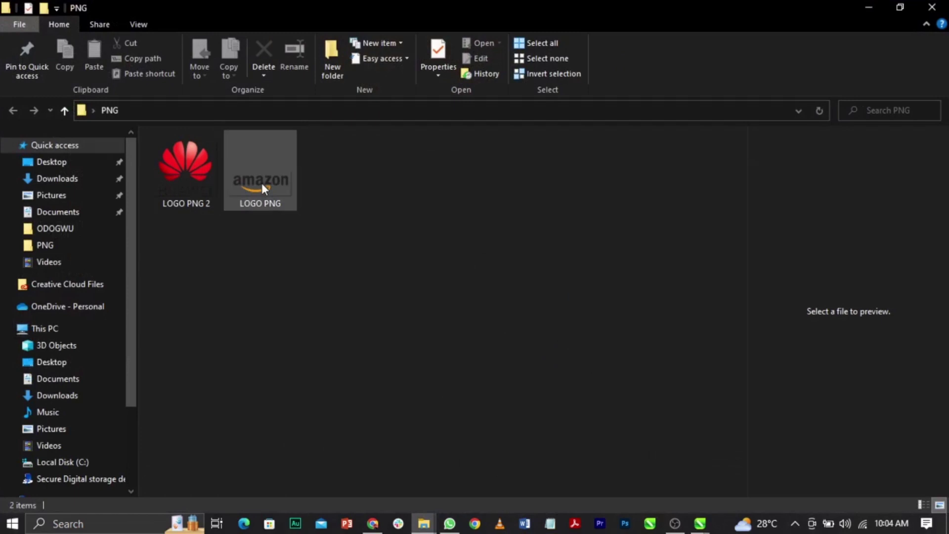
pyautogui.click(203, 184)
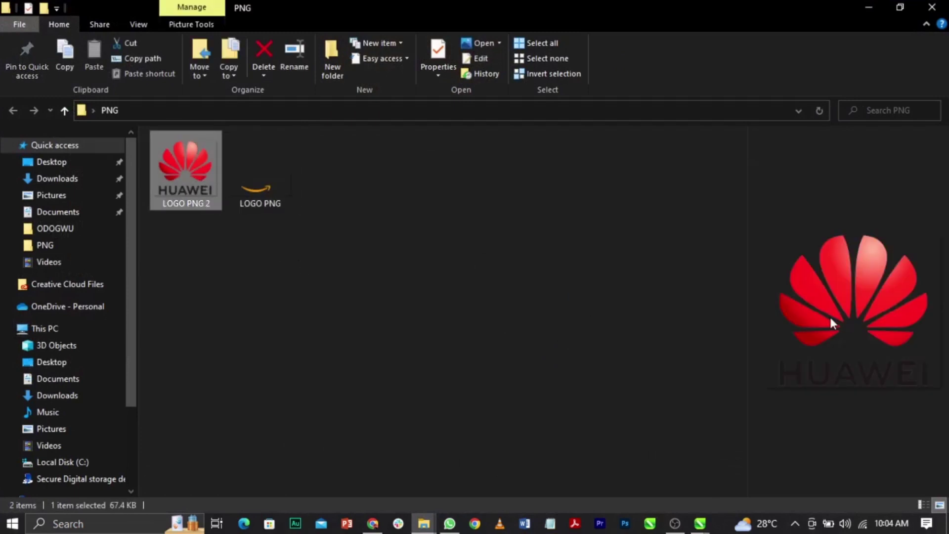
pyautogui.click(257, 187)
pyautogui.click(200, 184)
pyautogui.click(253, 188)
pyautogui.click(203, 183)
pyautogui.click(249, 187)
pyautogui.click(215, 188)
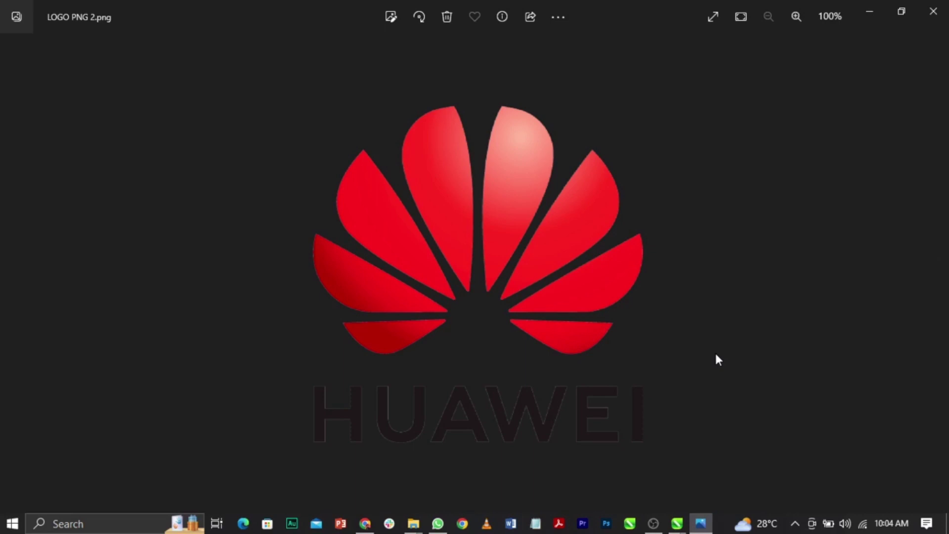
# Close the Huawei image, open LOGO PNG in Photos, then close it again
pyautogui.click(933, 11)
pyautogui.doubleClick(254, 184)
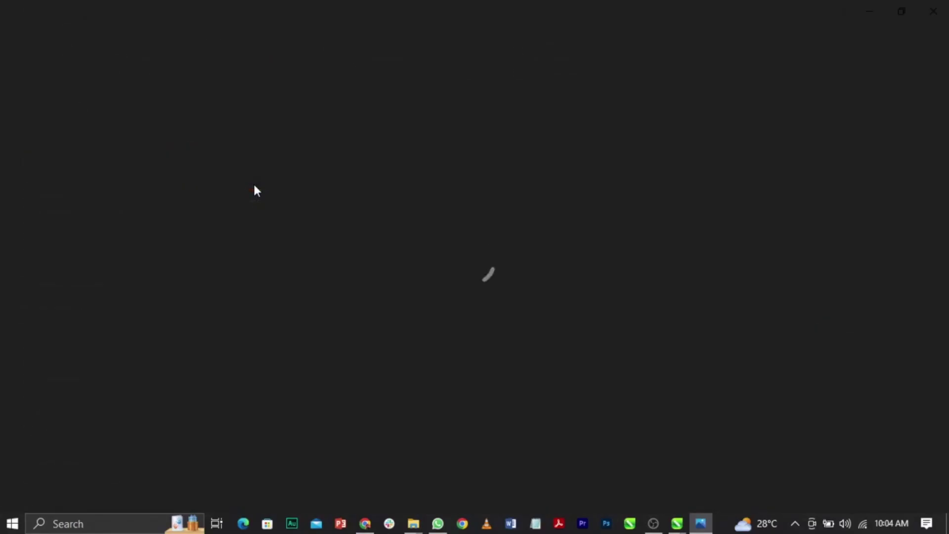
pyautogui.click(933, 11)
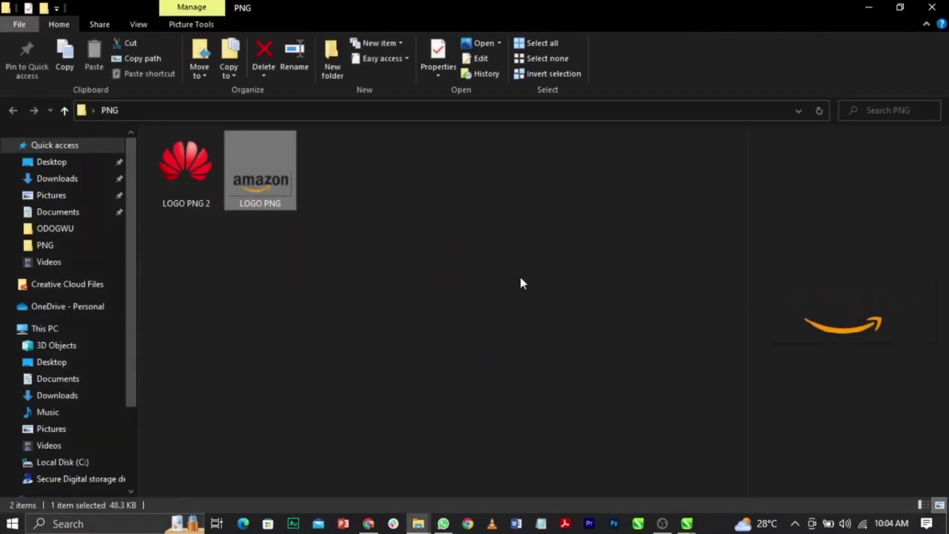